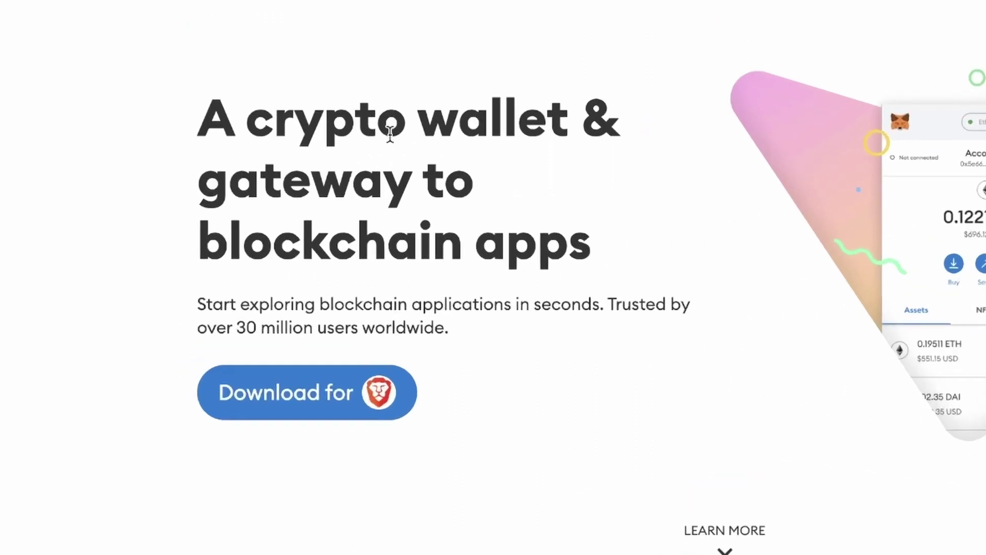
# Install the MetaMask extension into Brave from the Chrome Web Store.
pyautogui.click(358, 398)
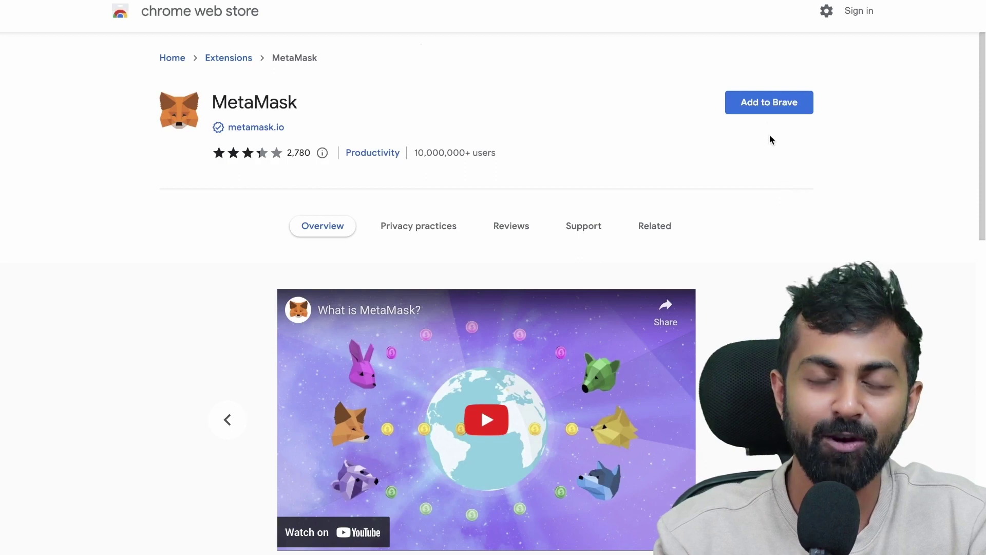
pyautogui.click(763, 111)
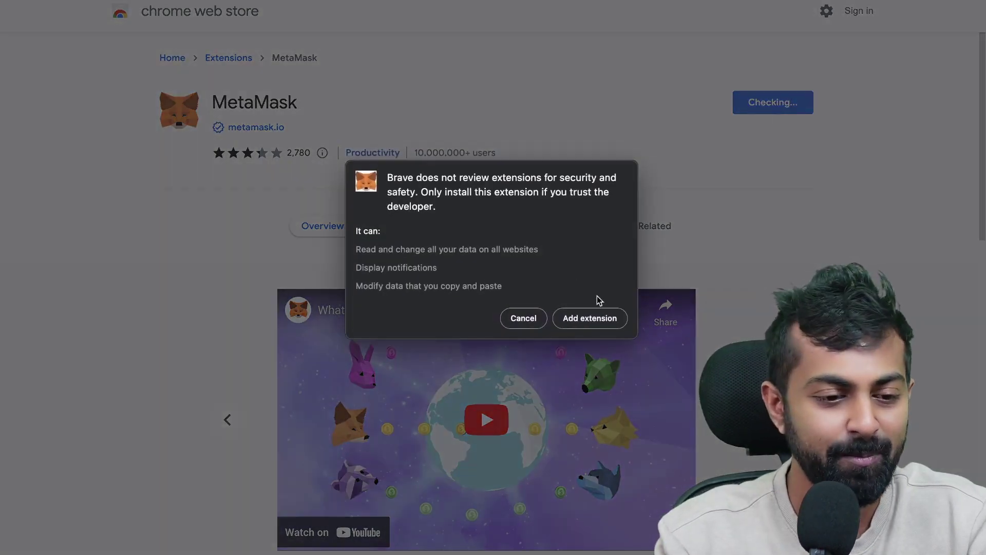
pyautogui.click(585, 317)
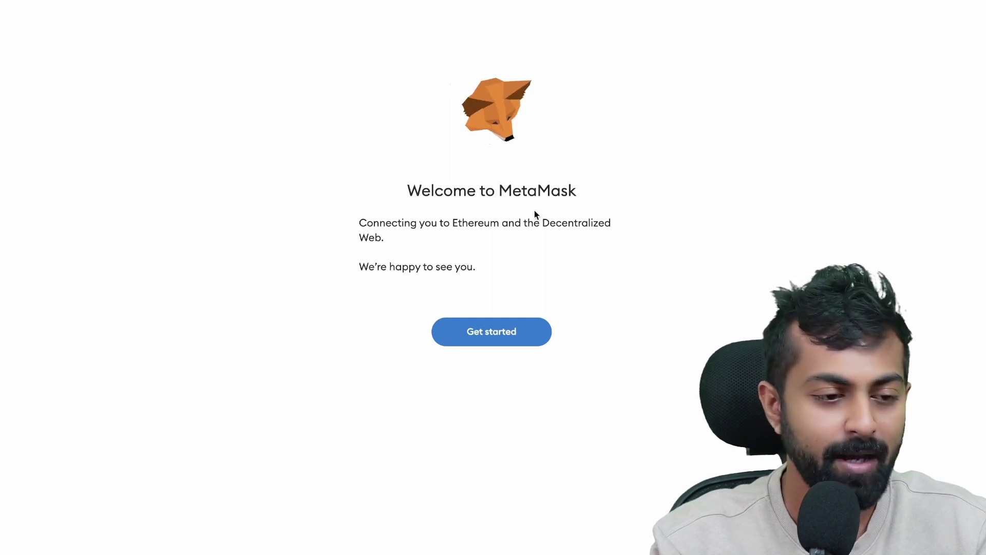
# Start MetaMask setup and agree to help improve MetaMask.
pyautogui.click(480, 334)
pyautogui.moveTo(266, 161); pyautogui.dragTo(486, 319)
pyautogui.click(518, 374)
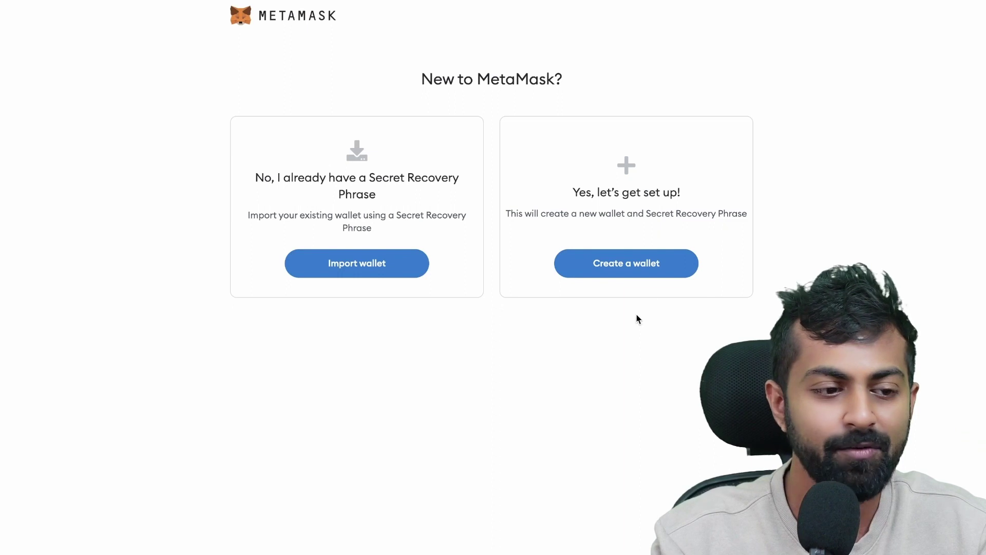
# Create a new wallet with a confirmed password, accepting the terms of use.
pyautogui.click(608, 269)
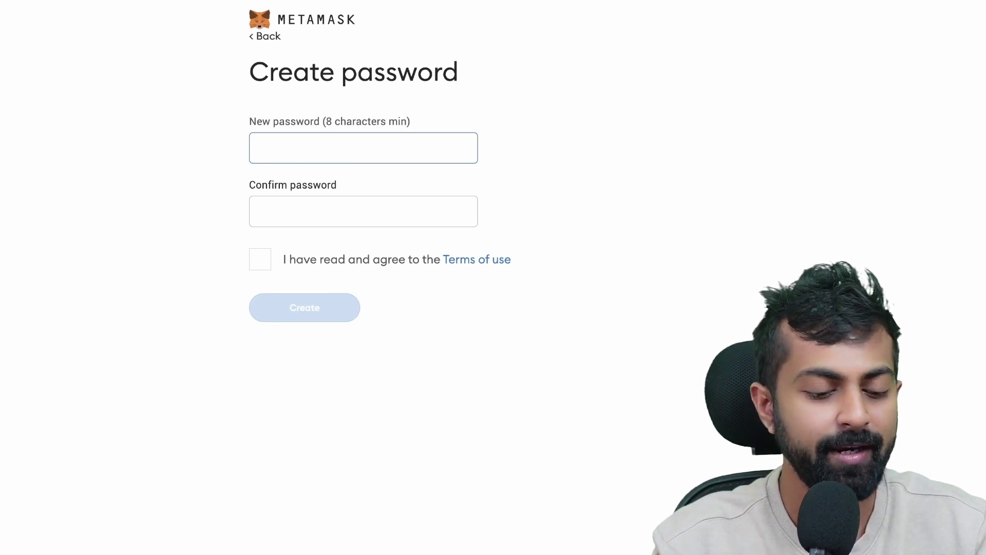
pyautogui.write('••••••••••••••')
pyautogui.press('Tab')
pyautogui.write('••••••••••••••')
pyautogui.click(259, 258)
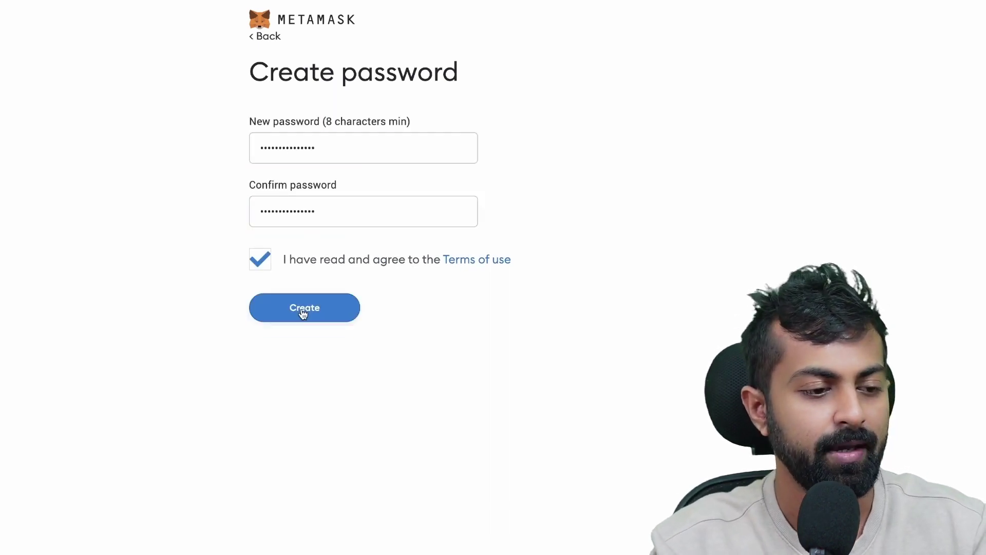
pyautogui.click(303, 311)
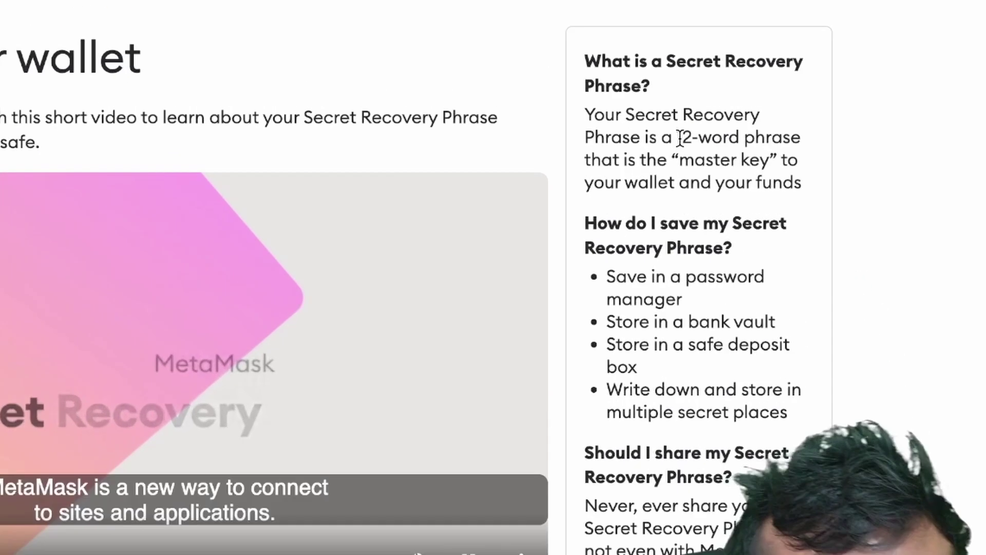
# Review the 12-word Secret Recovery Phrase explanation and continue past the security video.
pyautogui.moveTo(719, 95); pyautogui.dragTo(753, 95)
pyautogui.moveTo(729, 164); pyautogui.dragTo(784, 165)
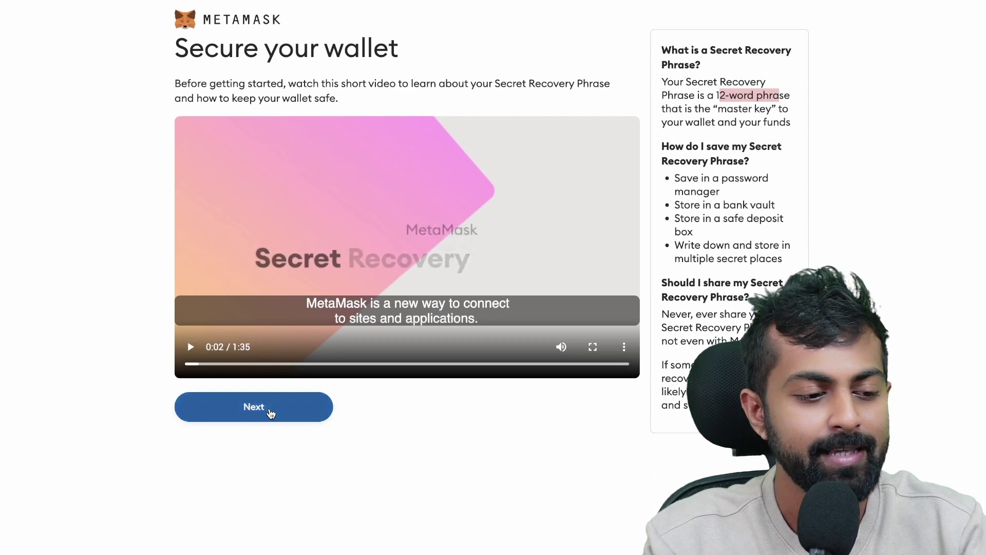
pyautogui.click(271, 411)
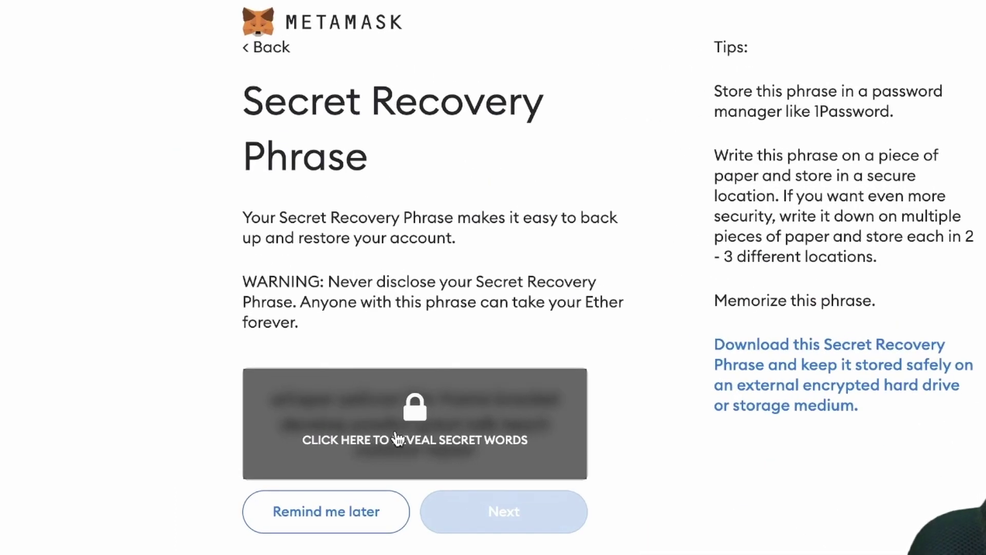
# Reveal the hidden recovery words and confirm them in the correct order.
pyautogui.click(396, 436)
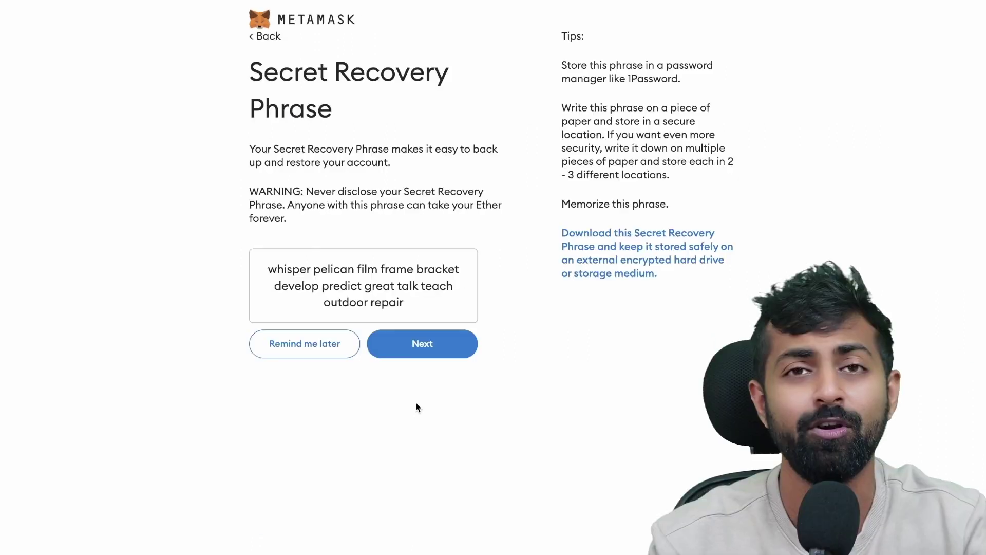
pyautogui.click(432, 346)
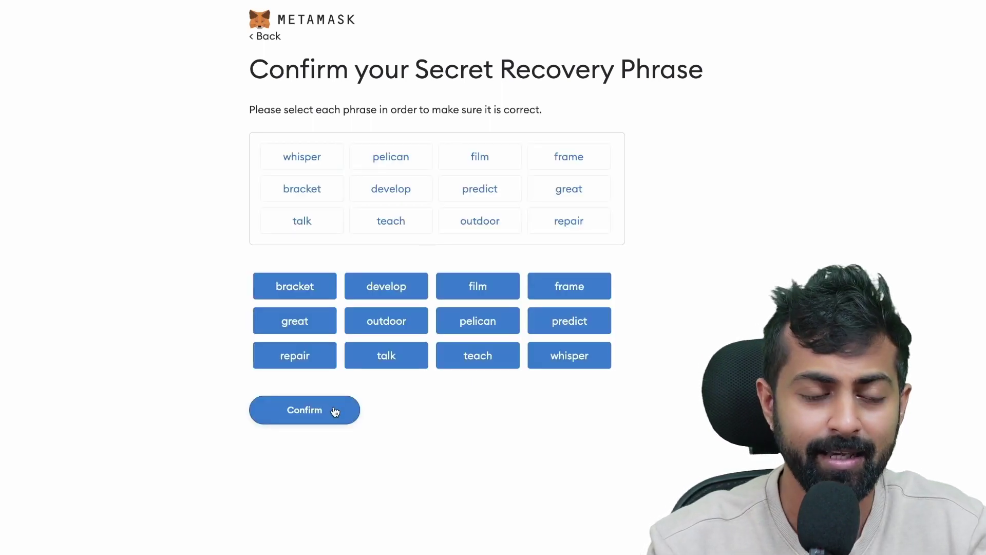
pyautogui.click(335, 411)
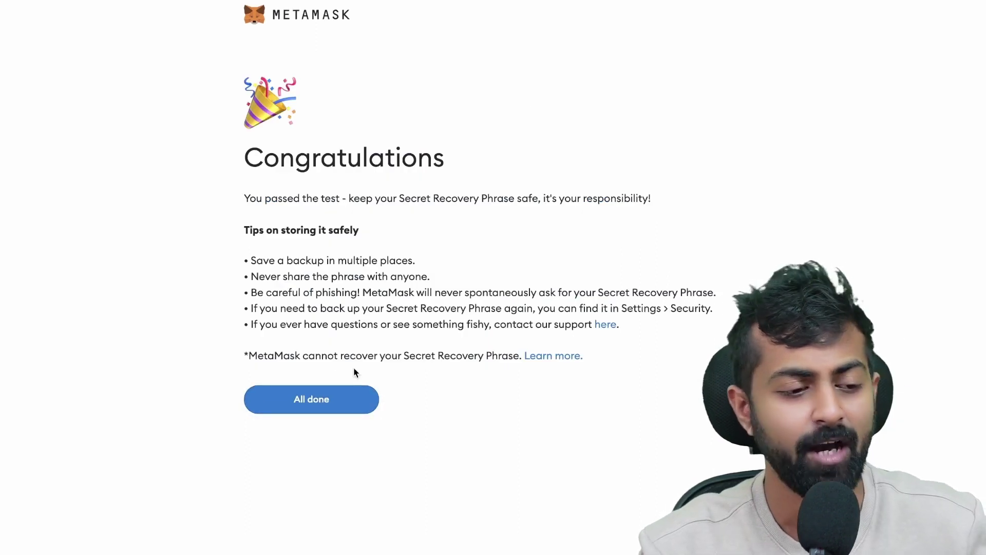
# Review the five phrase-storage tips and finish setup to reach the wallet home.
pyautogui.moveTo(249, 257); pyautogui.dragTo(343, 315)
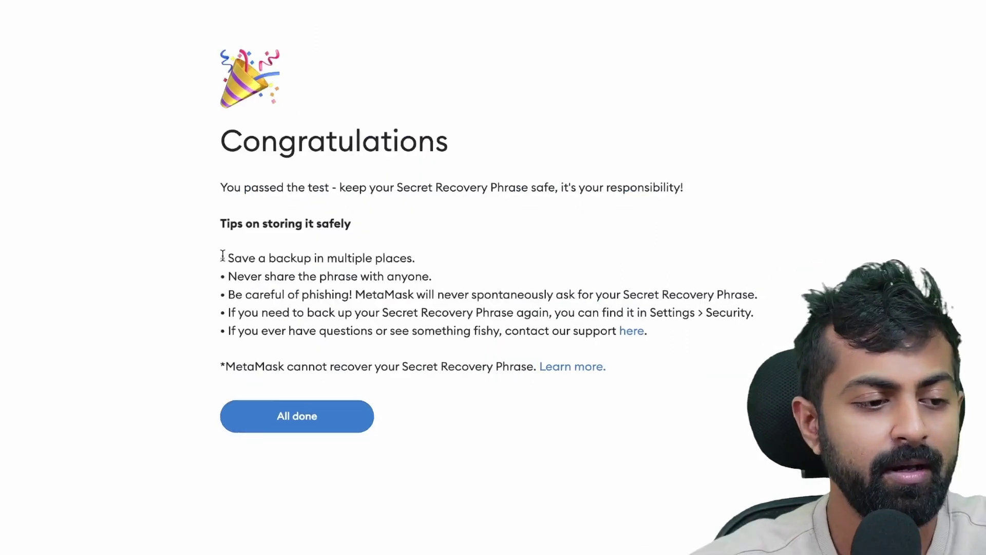
pyautogui.moveTo(282, 346); pyautogui.dragTo(362, 380)
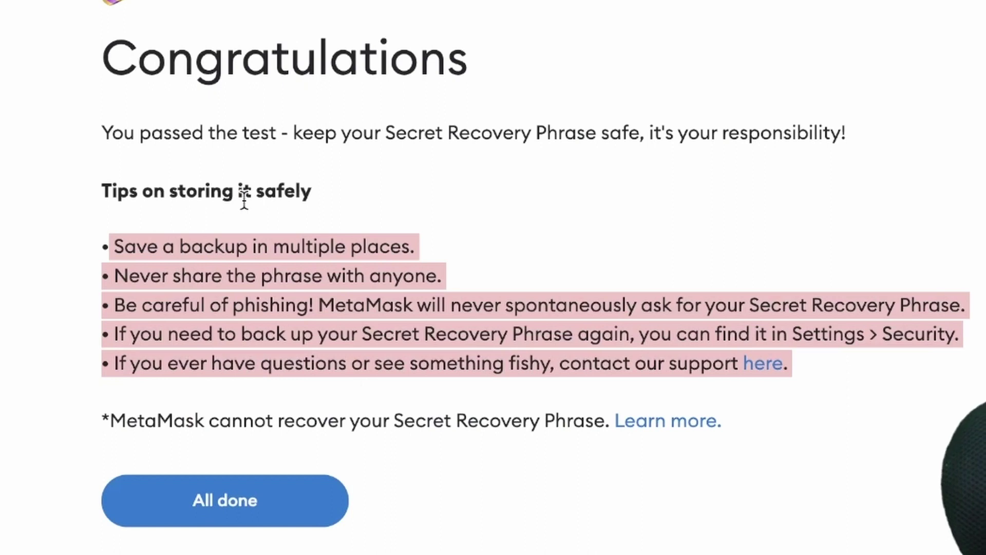
pyautogui.click(238, 500)
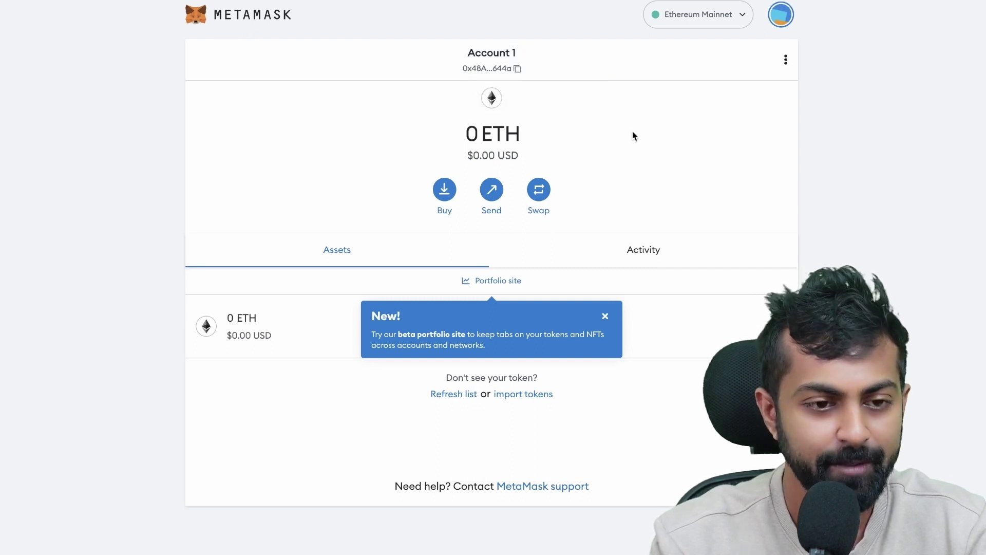
# Rename Account 1 to 'Crypto Cult' in Account details.
pyautogui.click(785, 59)
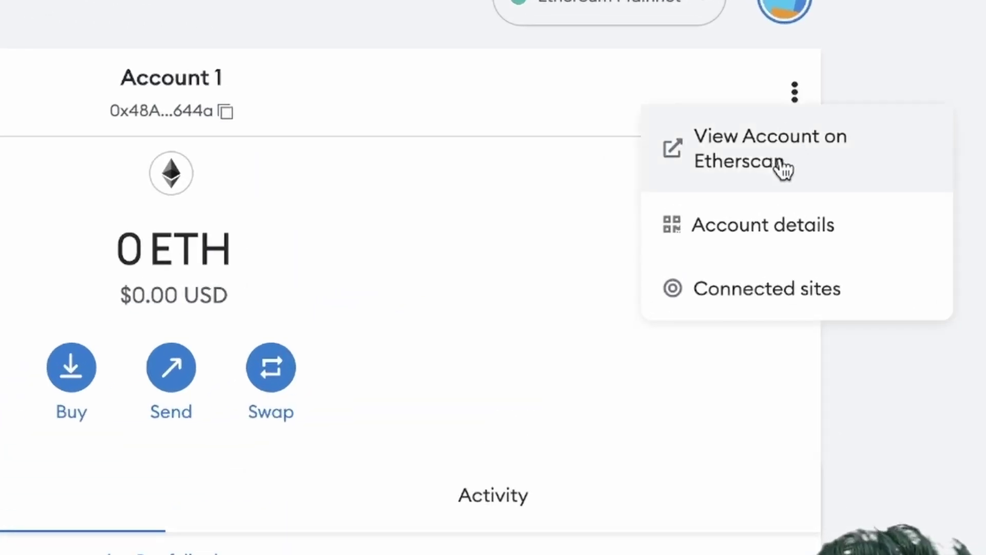
pyautogui.click(774, 226)
pyautogui.click(488, 99)
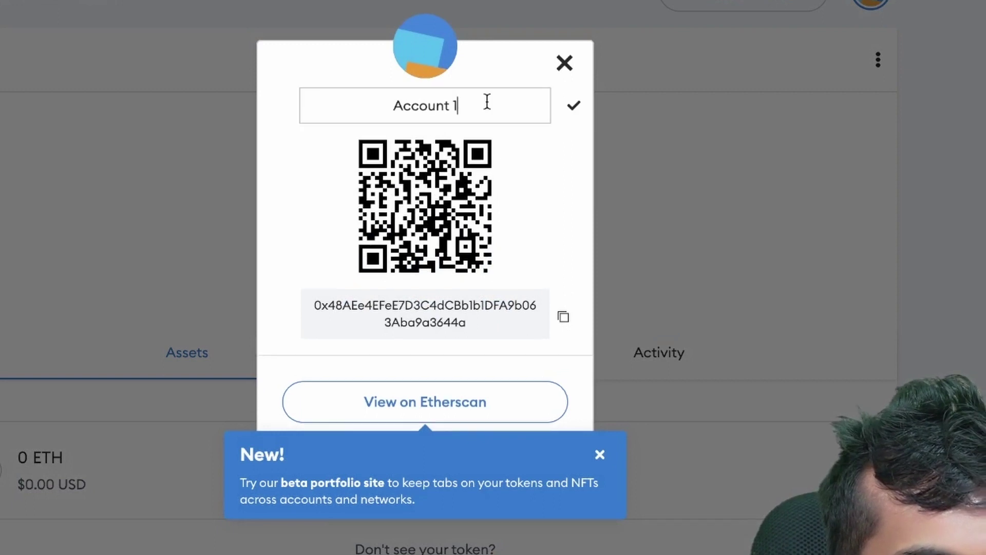
pyautogui.hotkey('ctrl', 'a')
pyautogui.press('BackSpace')
pyautogui.write('Crypto')
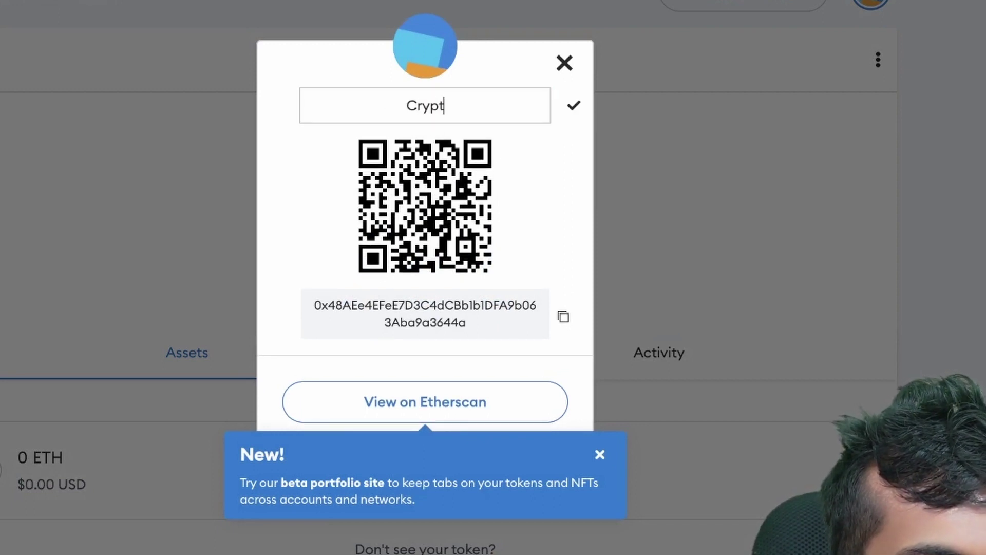
pyautogui.write(' Cul')
pyautogui.write('t')
pyautogui.press('Return')
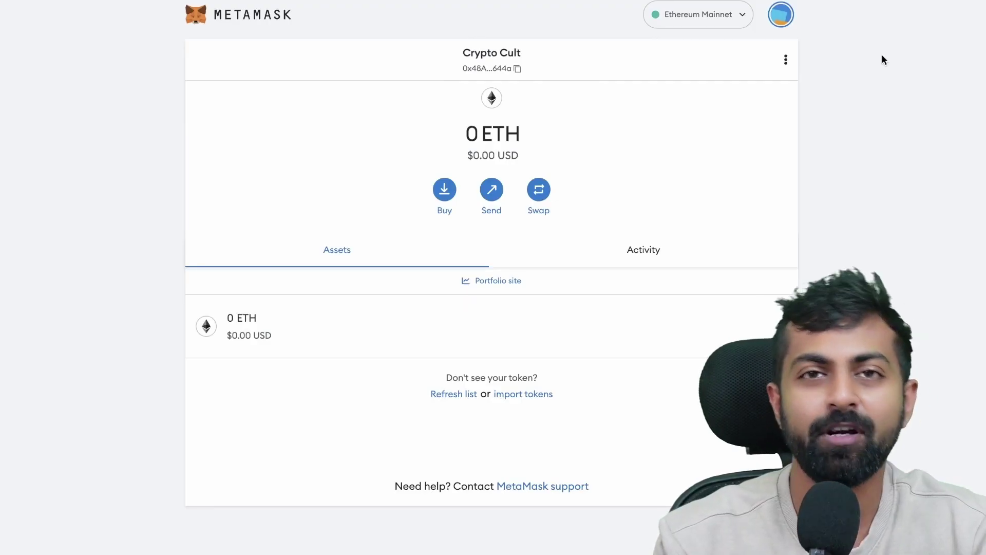
# Create an account named 'Airdrop 2', then switch back to Crypto Cult.
pyautogui.click(785, 18)
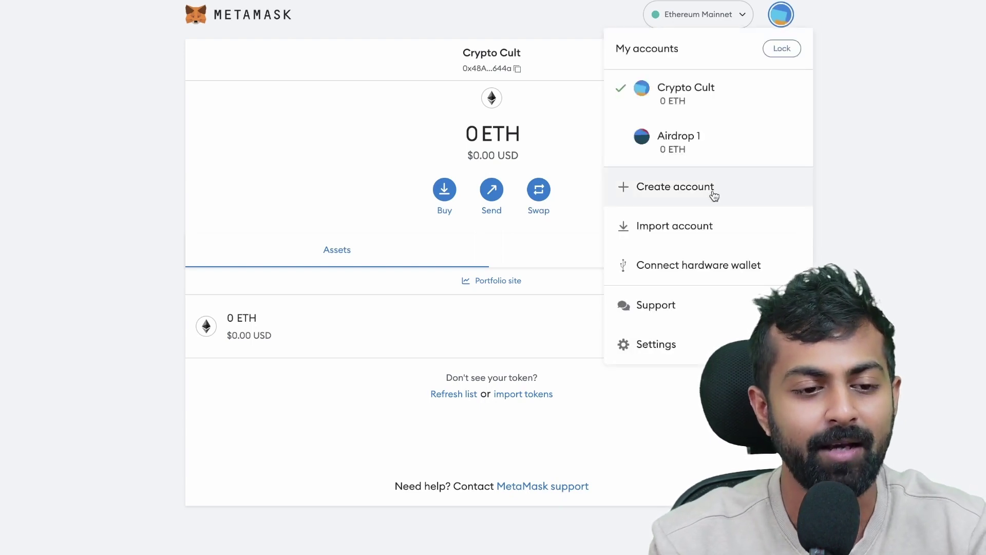
pyautogui.click(713, 194)
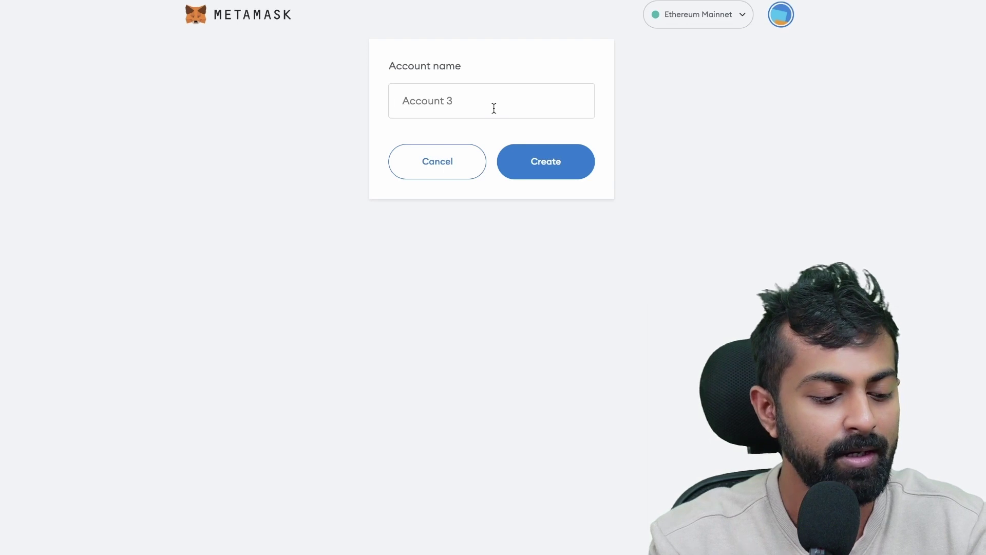
pyautogui.write('Airdrop 2')
pyautogui.click(545, 162)
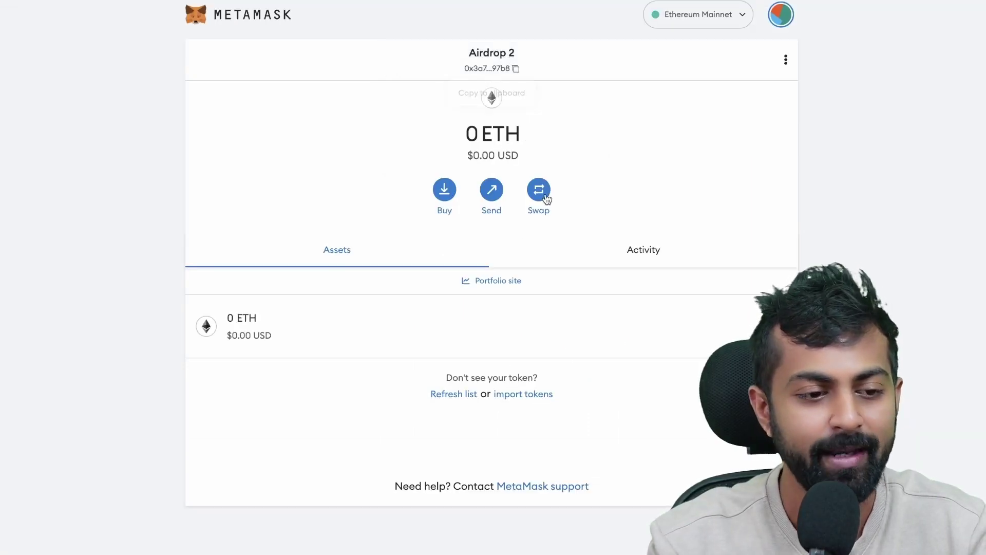
pyautogui.click(780, 24)
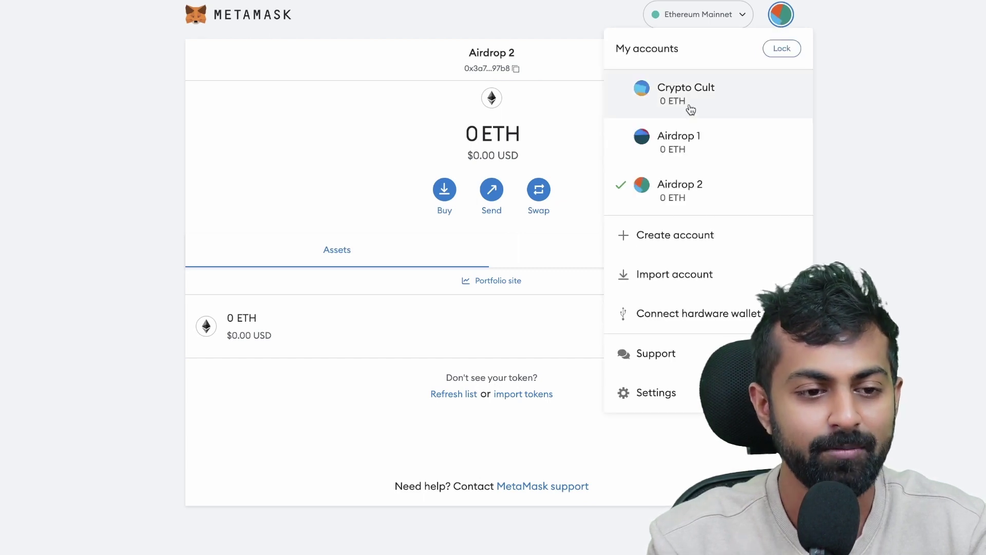
pyautogui.click(691, 109)
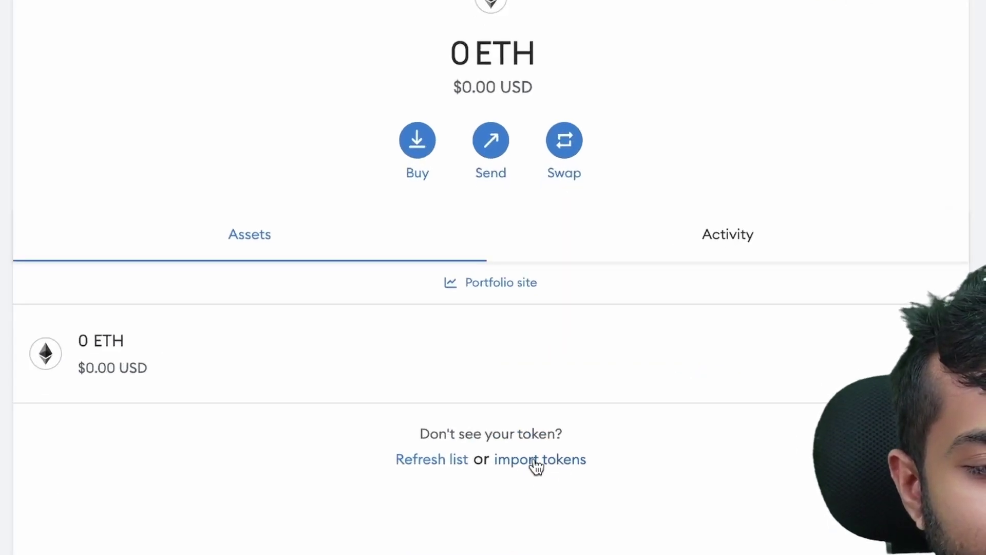
# Import Tether USD (USDT) into Crypto Cult, then start a send from the account page.
pyautogui.click(520, 393)
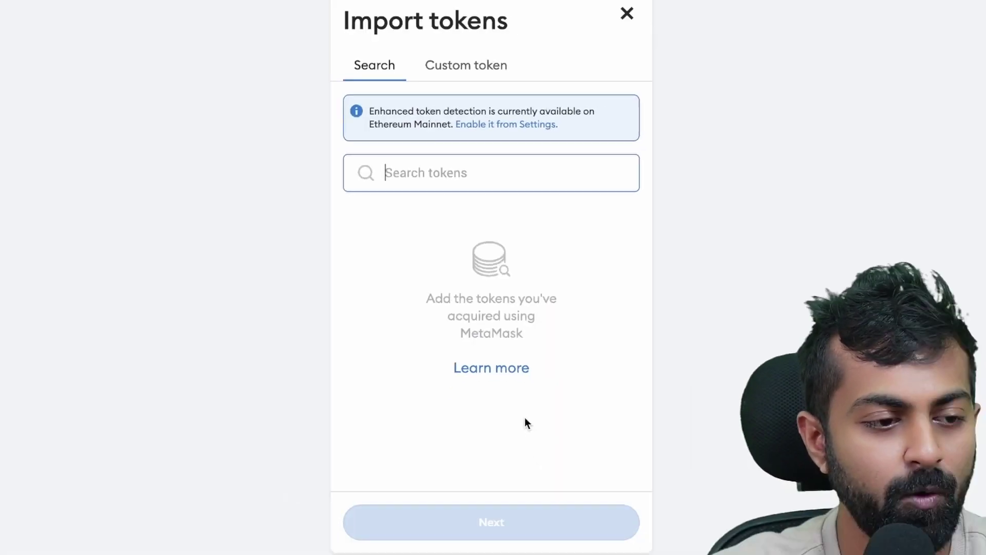
pyautogui.write('usdt')
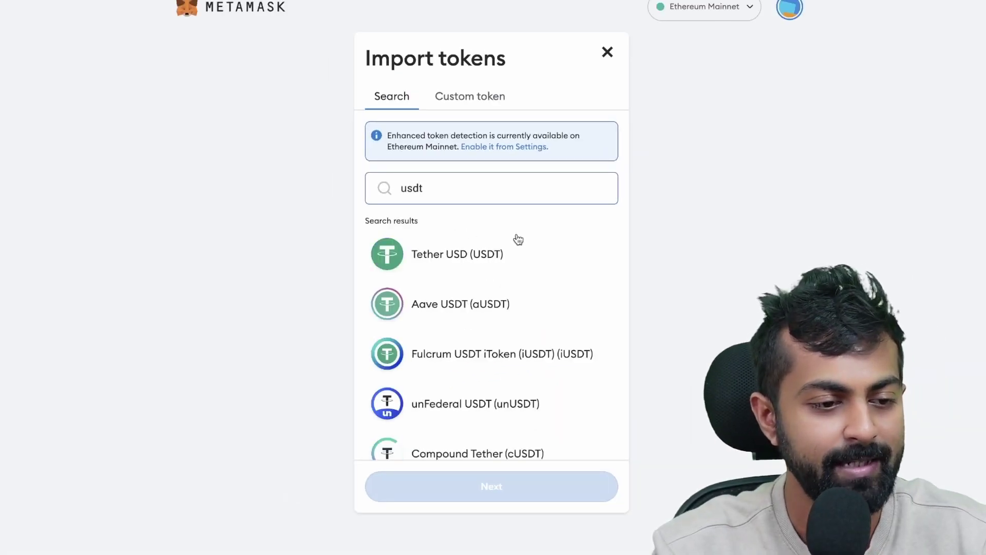
pyautogui.click(434, 265)
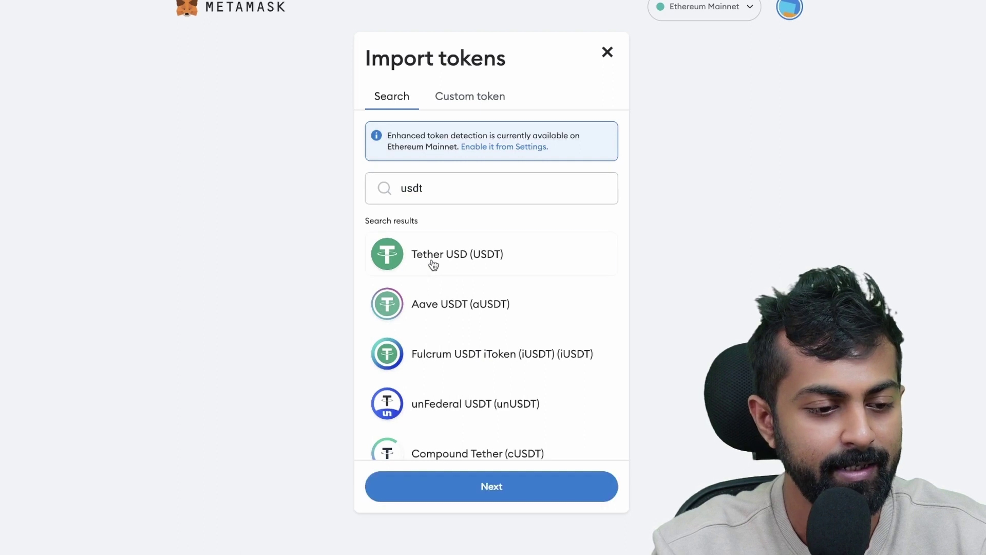
pyautogui.click(505, 486)
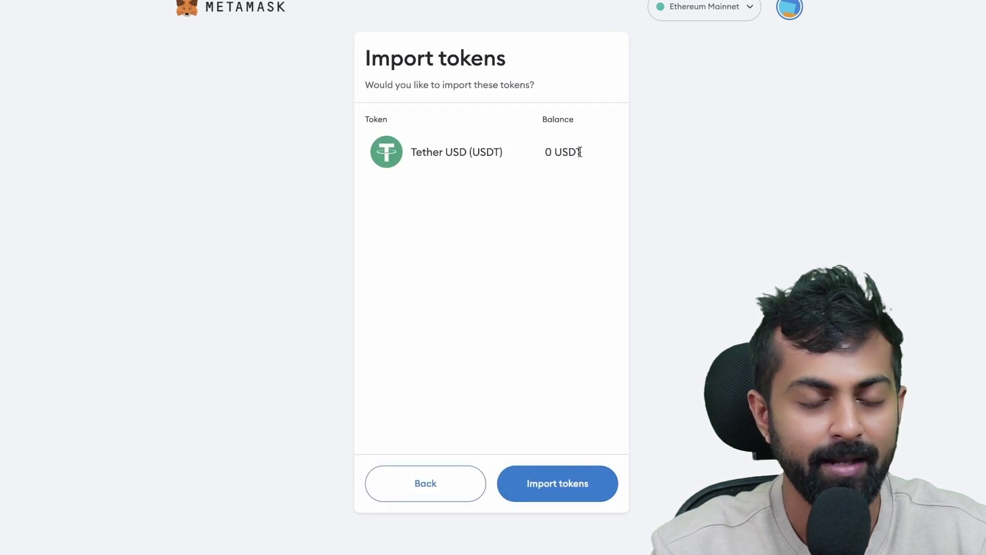
pyautogui.click(557, 485)
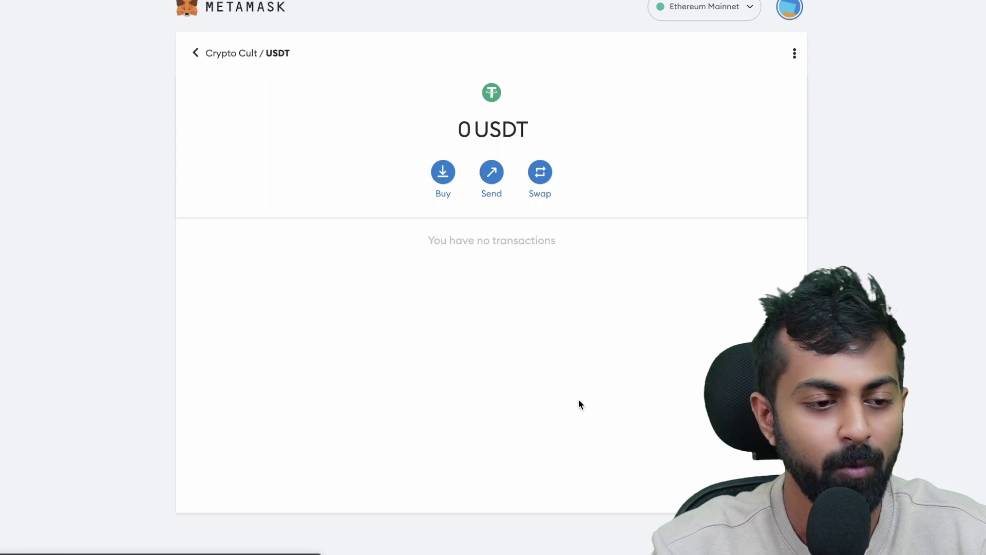
pyautogui.click(224, 53)
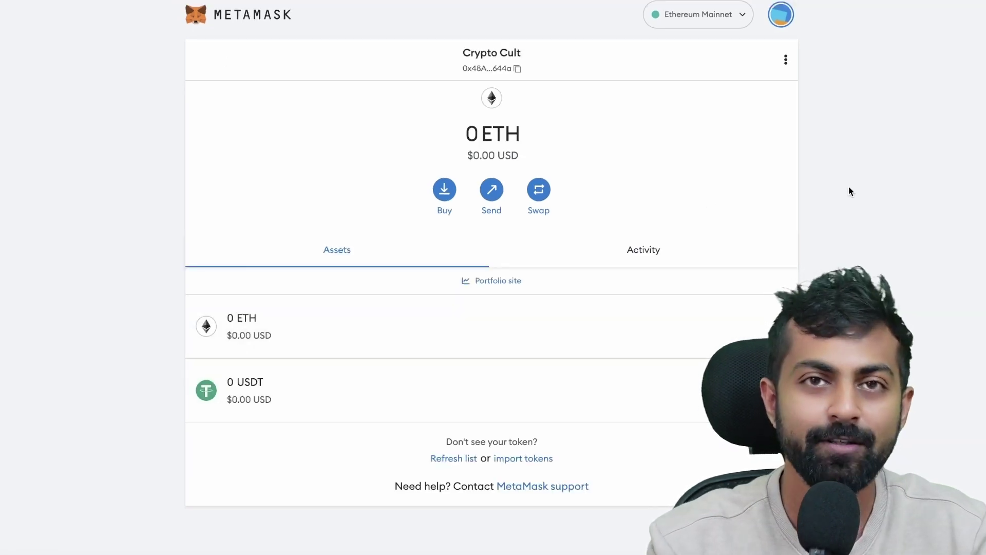
pyautogui.click(489, 192)
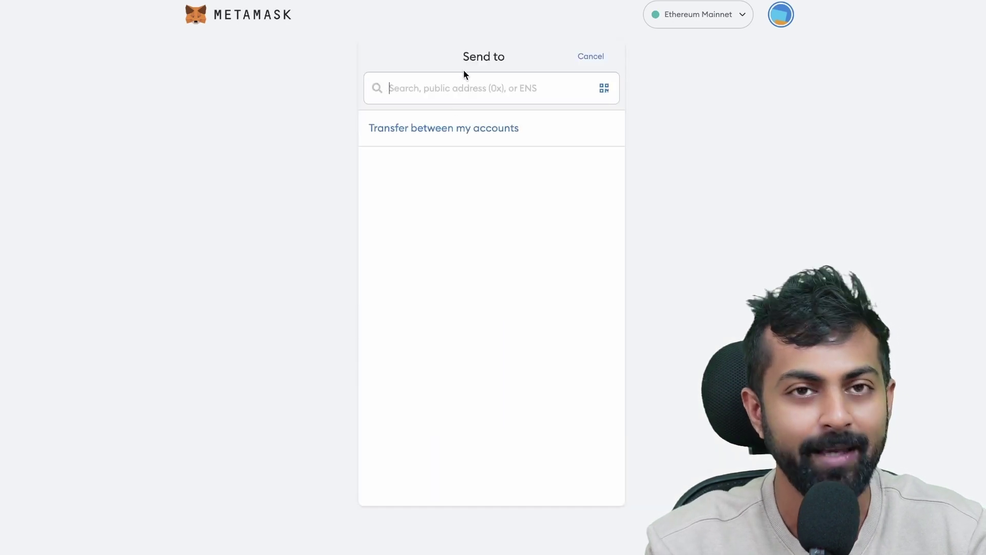
# Prepare a send of 10 USDT to the pasted Airdrop 1 address.
pyautogui.write('0x4f0d91b4EFD952337Ab8dCB9d5E1806aEd2E1a86')
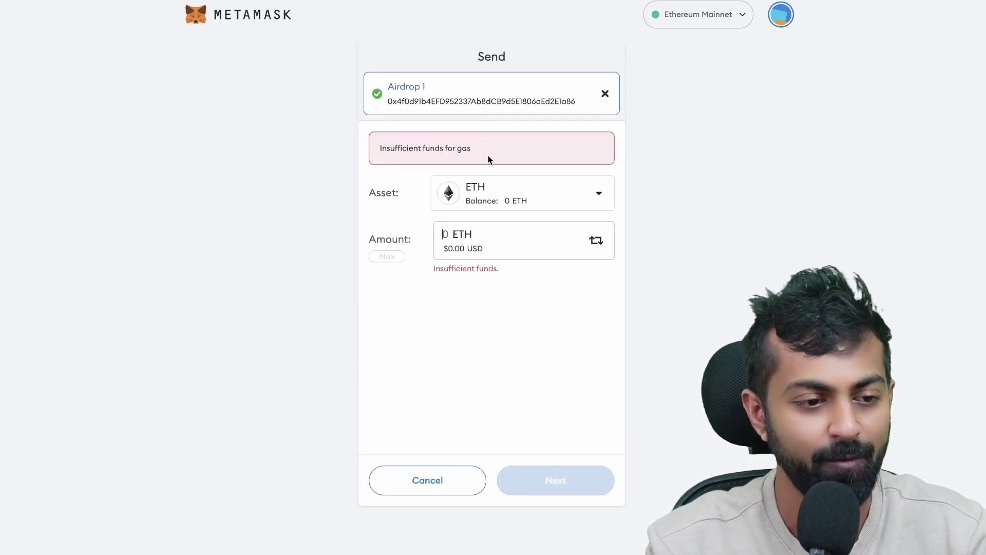
pyautogui.click(571, 193)
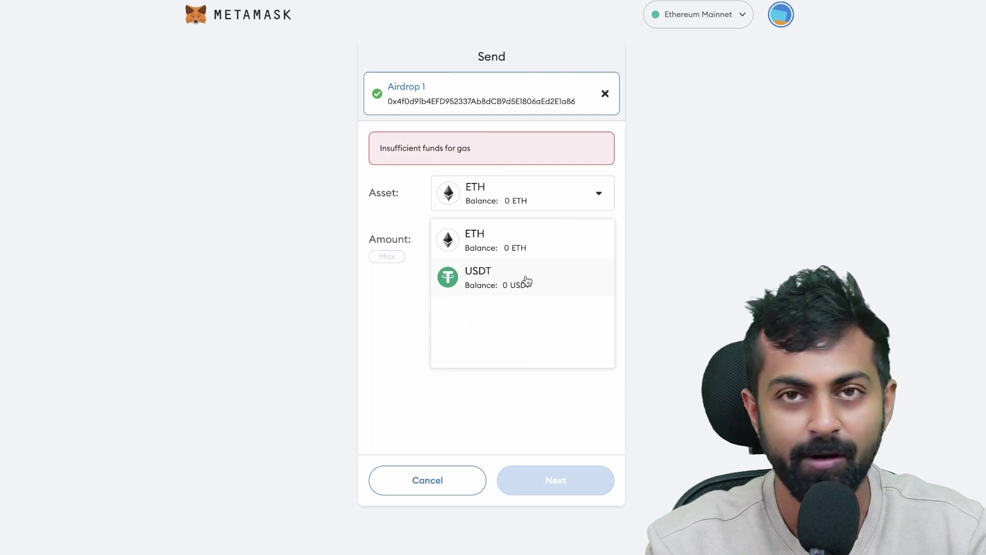
pyautogui.click(501, 285)
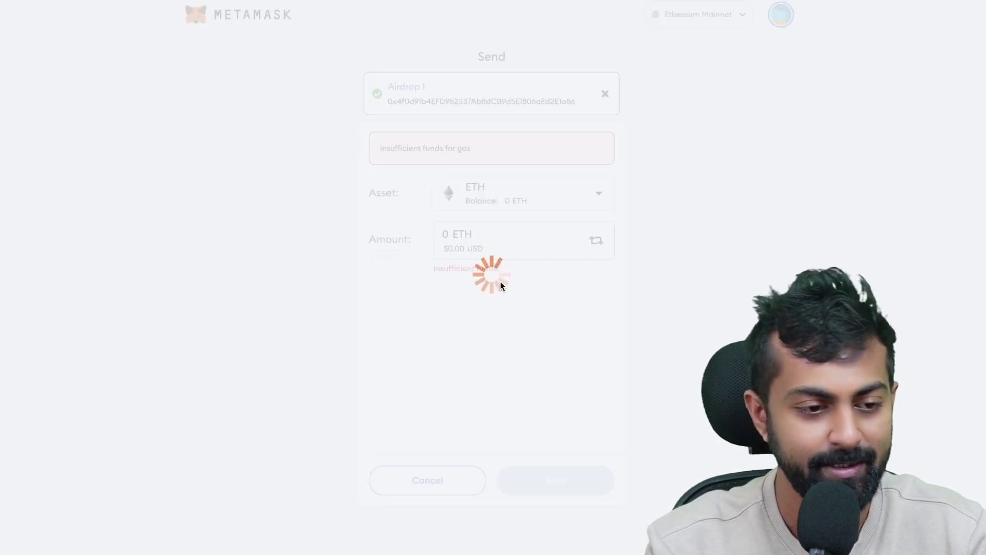
pyautogui.click(498, 233)
pyautogui.write('10')
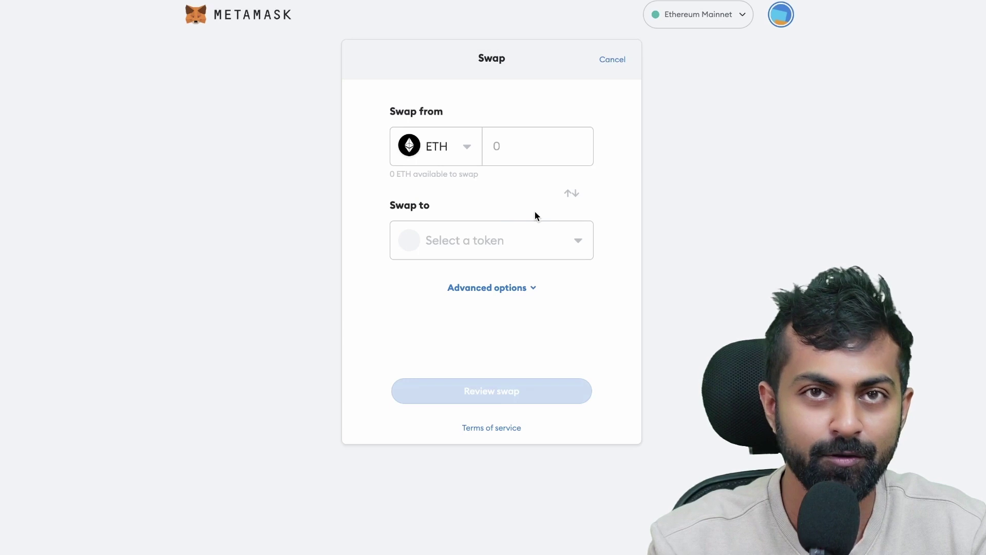
# Choose USDT as the swap target and reverse the swap direction.
pyautogui.click(535, 251)
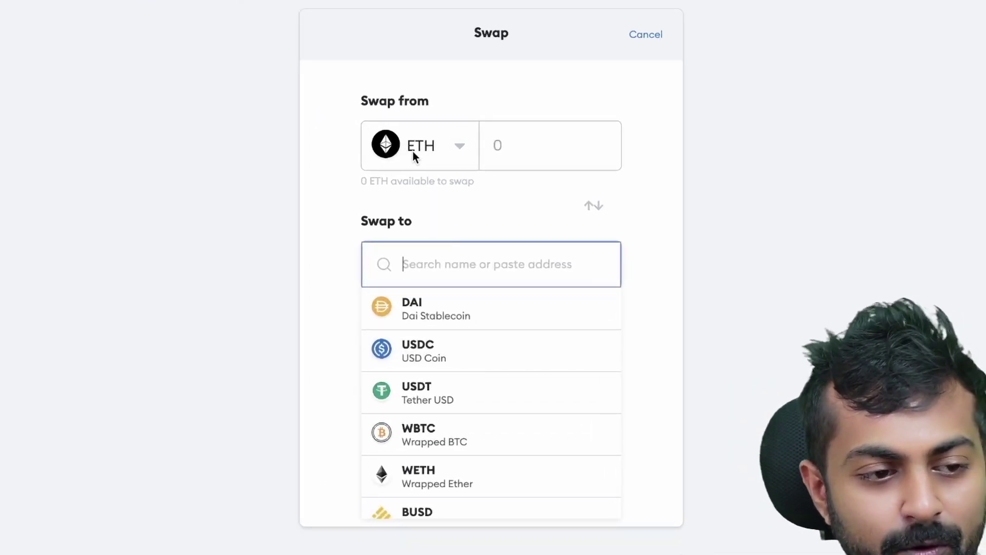
pyautogui.click(431, 393)
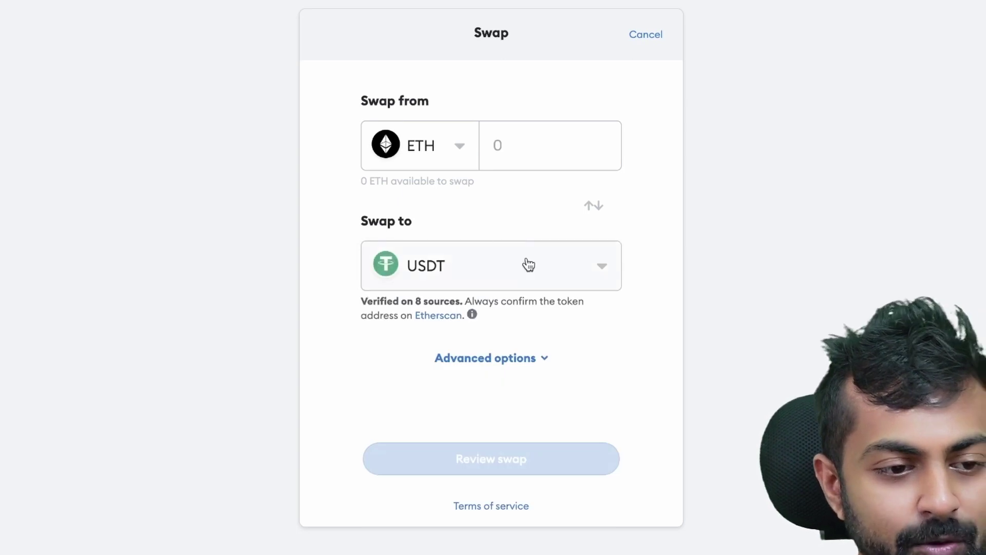
pyautogui.click(594, 208)
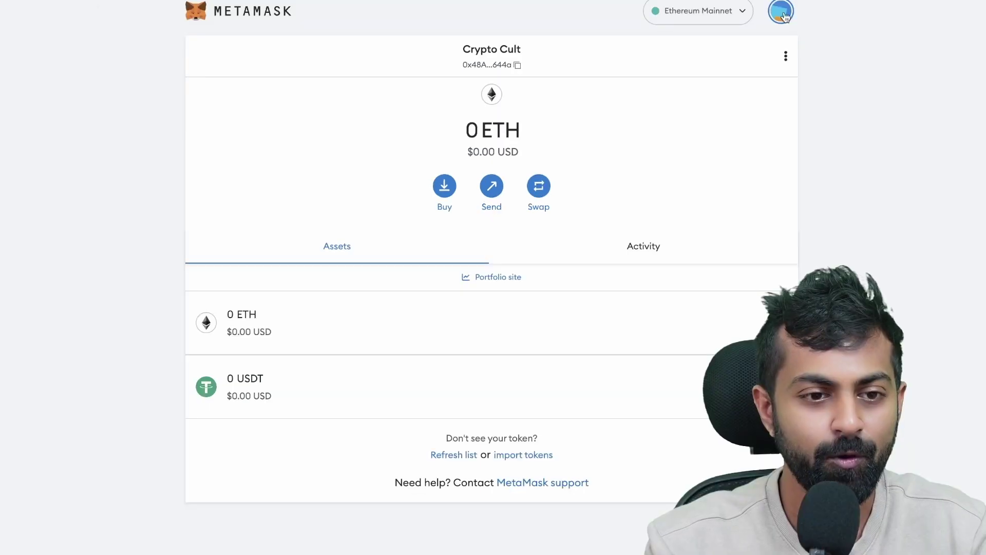
# Set the Auto-lock timer to 2 minutes in Advanced settings and save it.
pyautogui.click(781, 12)
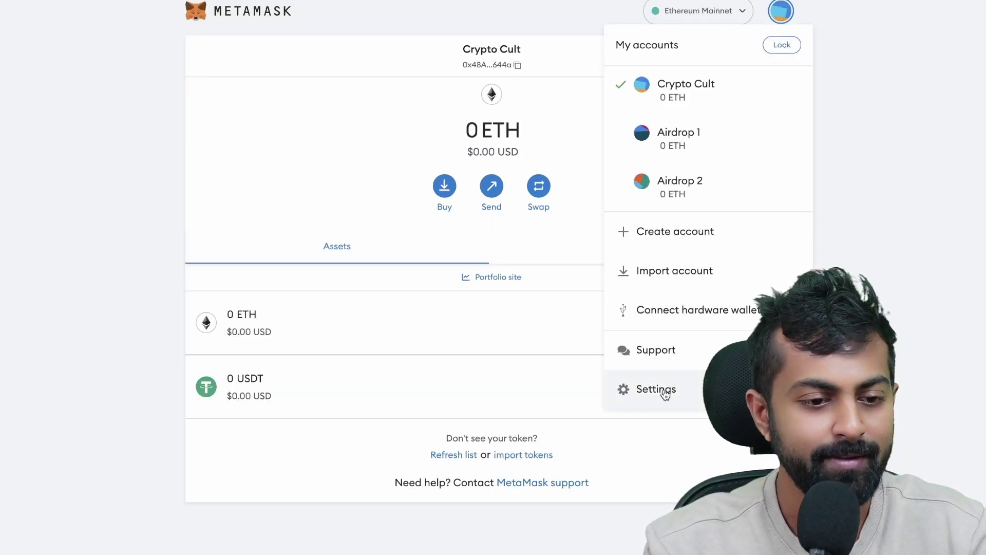
pyautogui.click(657, 389)
pyautogui.click(227, 134)
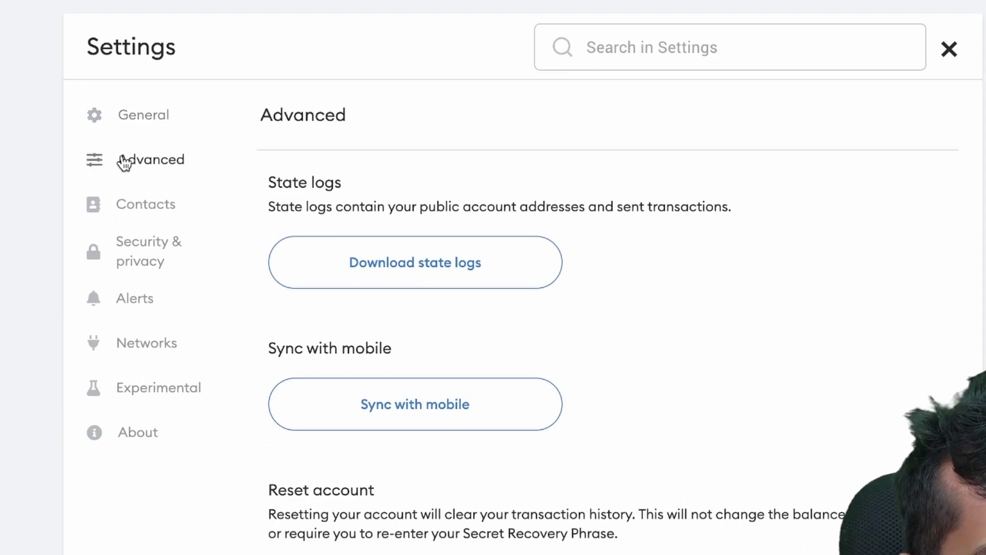
pyautogui.scroll(-15, 762, 501)
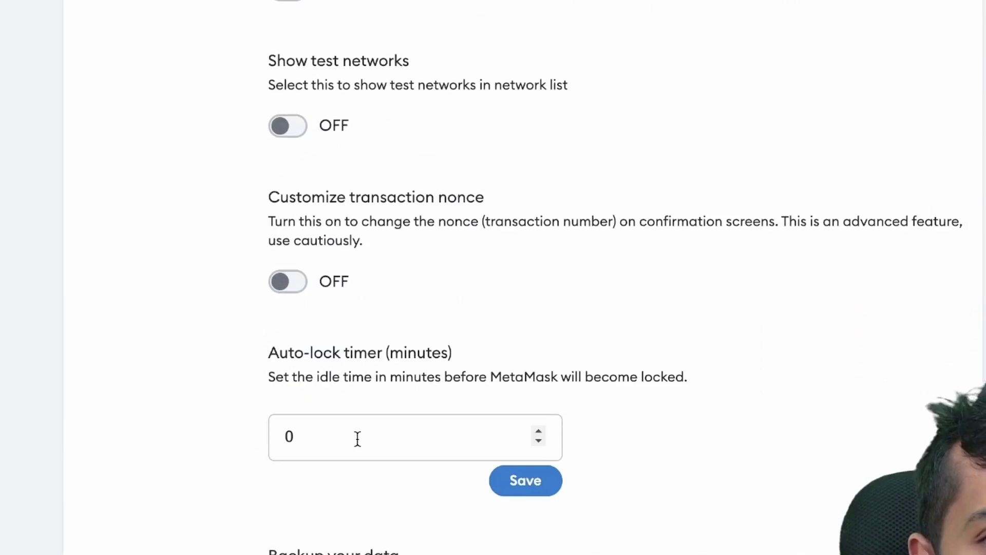
pyautogui.click(357, 438)
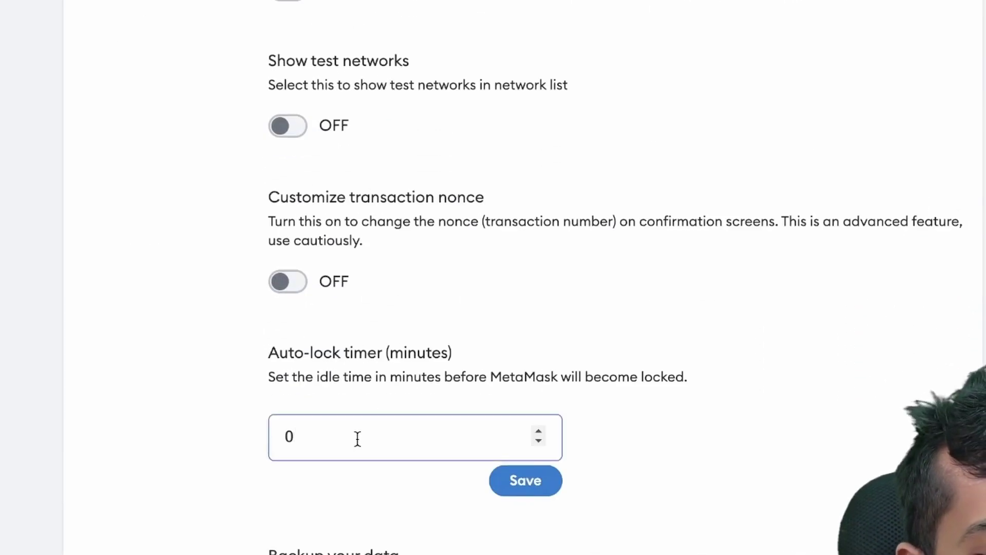
pyautogui.write('2')
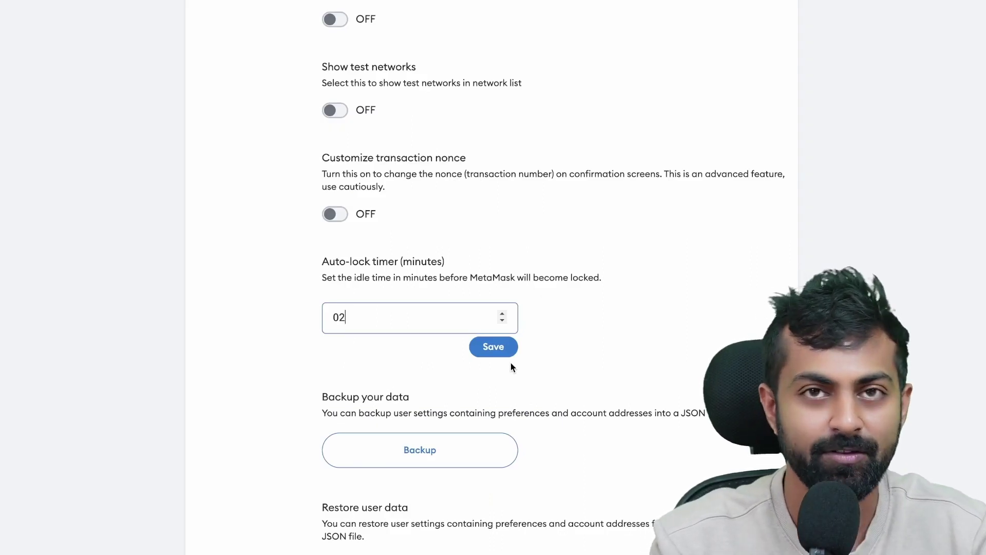
pyautogui.click(495, 357)
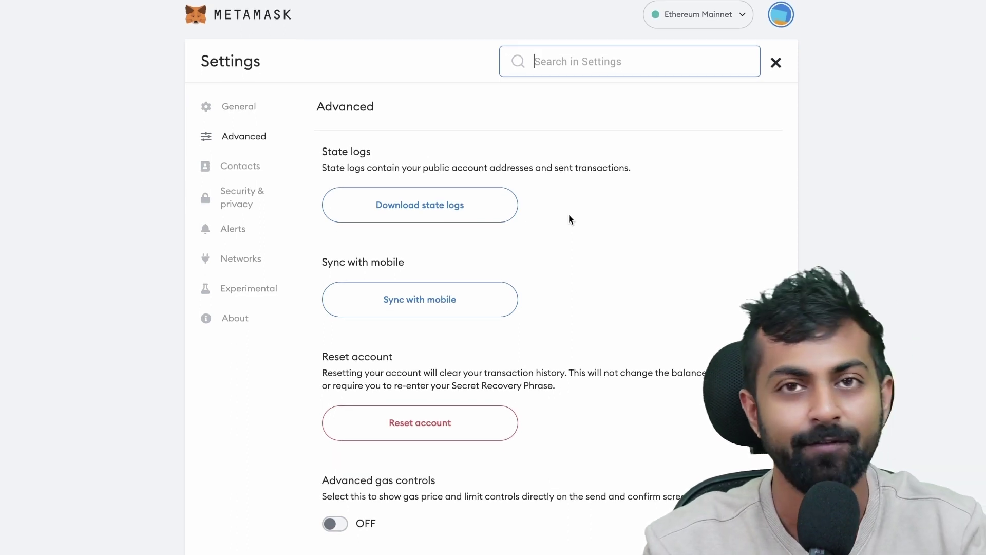
# Reveal the Secret Recovery Phrase from Security & privacy by entering the wallet password.
pyautogui.click(731, 224)
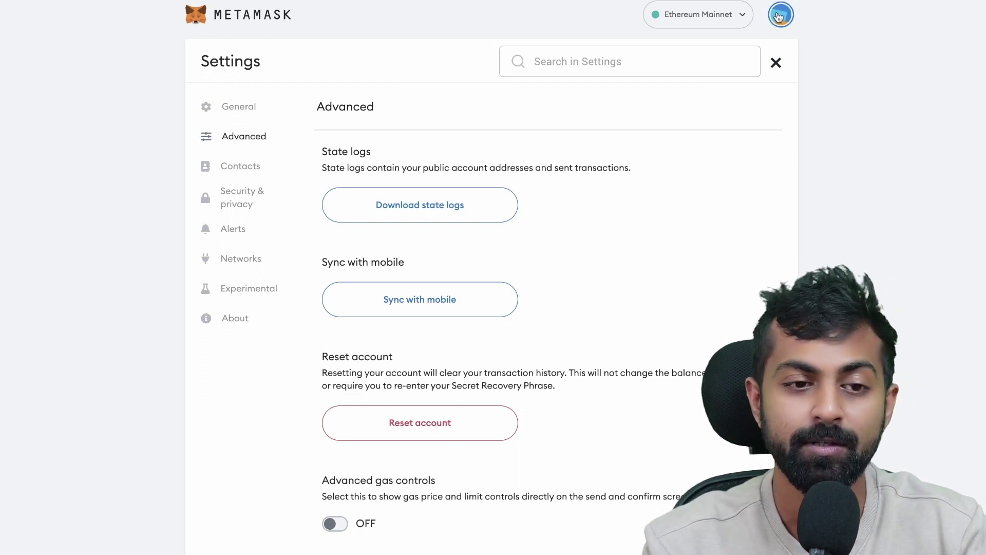
pyautogui.click(234, 214)
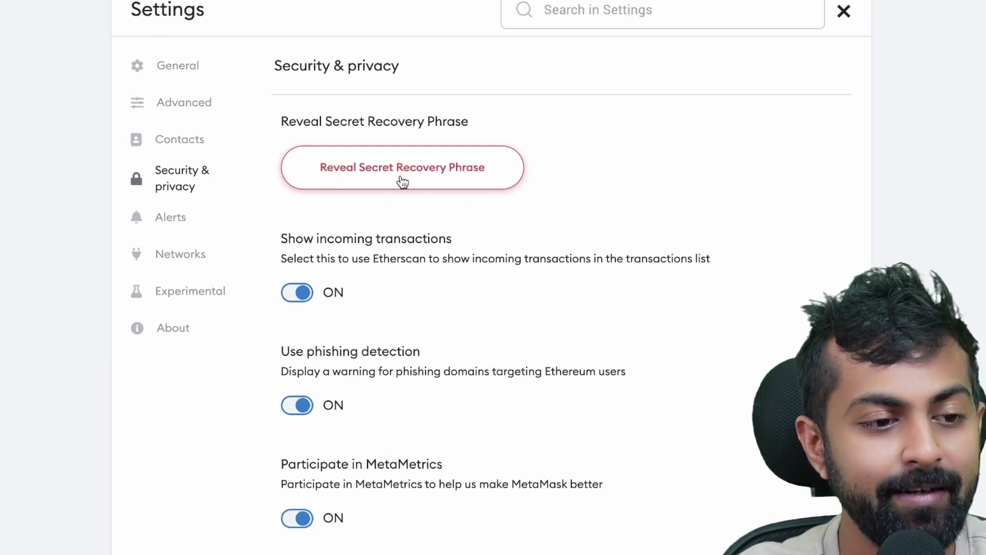
pyautogui.click(403, 183)
pyautogui.write('password')
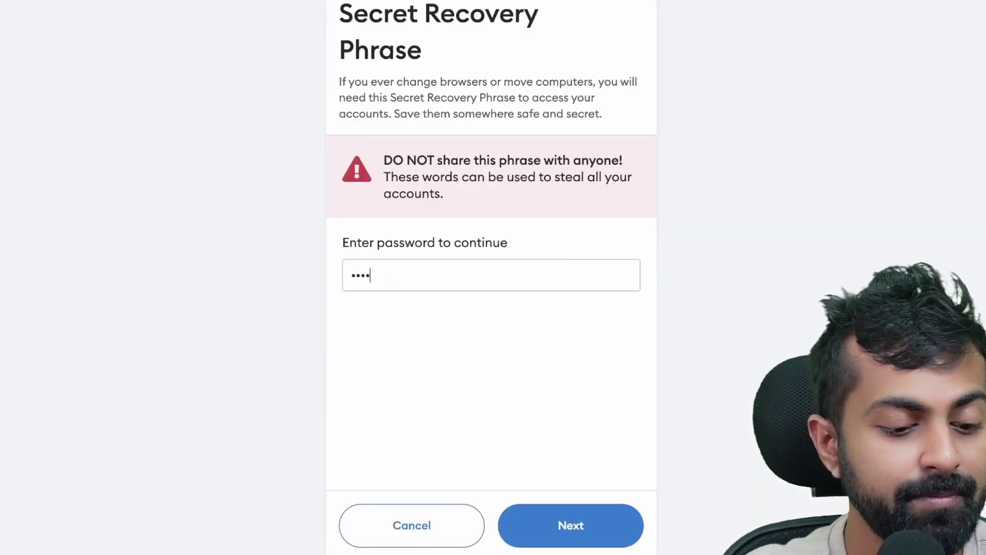
pyautogui.press('Return')
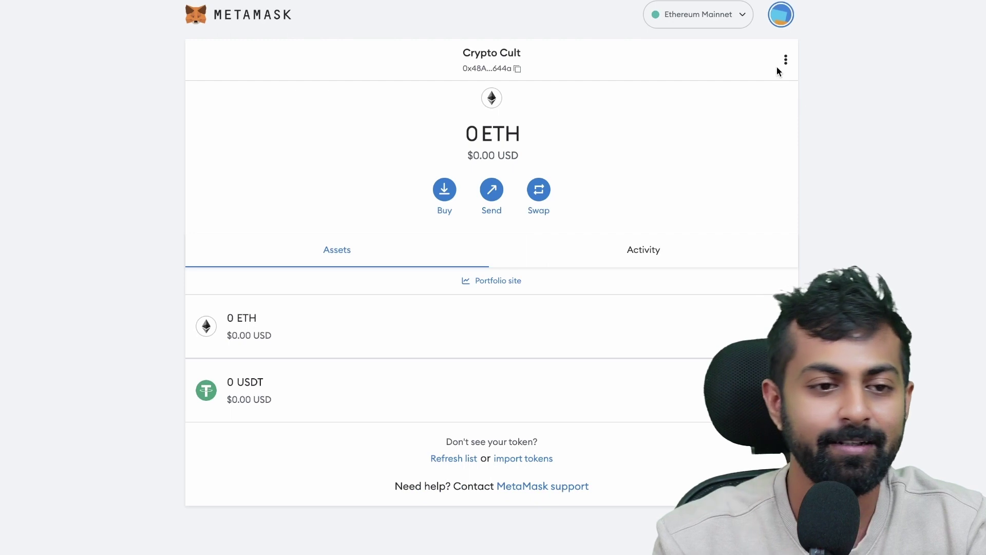
# Connect the Crypto Cult MetaMask account to Chainlist.
pyautogui.click(716, 18)
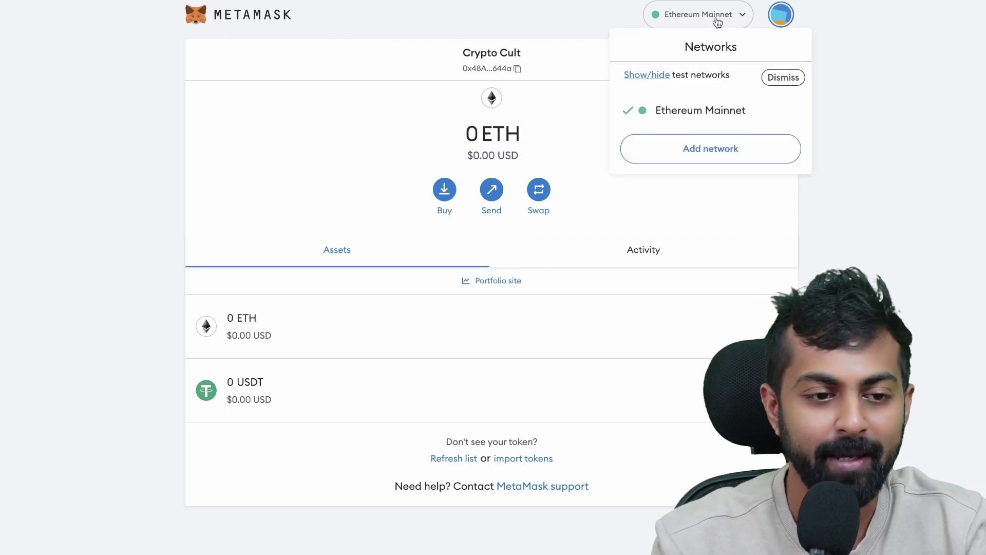
pyautogui.click(838, 55)
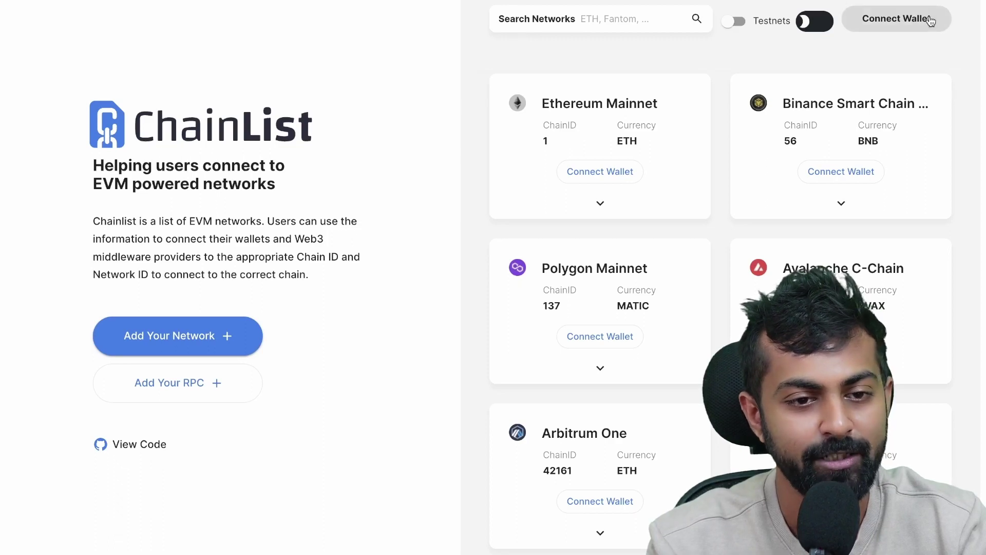
pyautogui.click(902, 17)
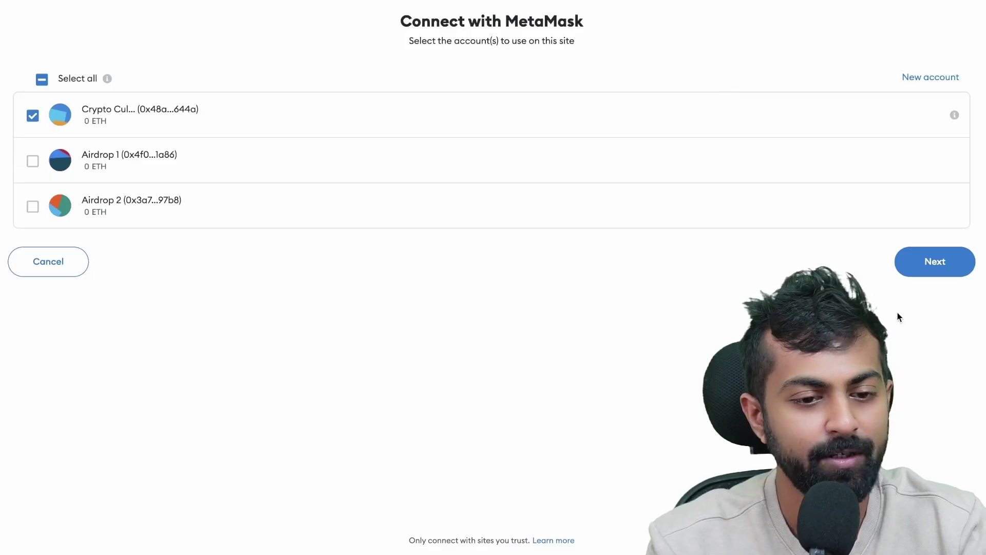
pyautogui.click(933, 263)
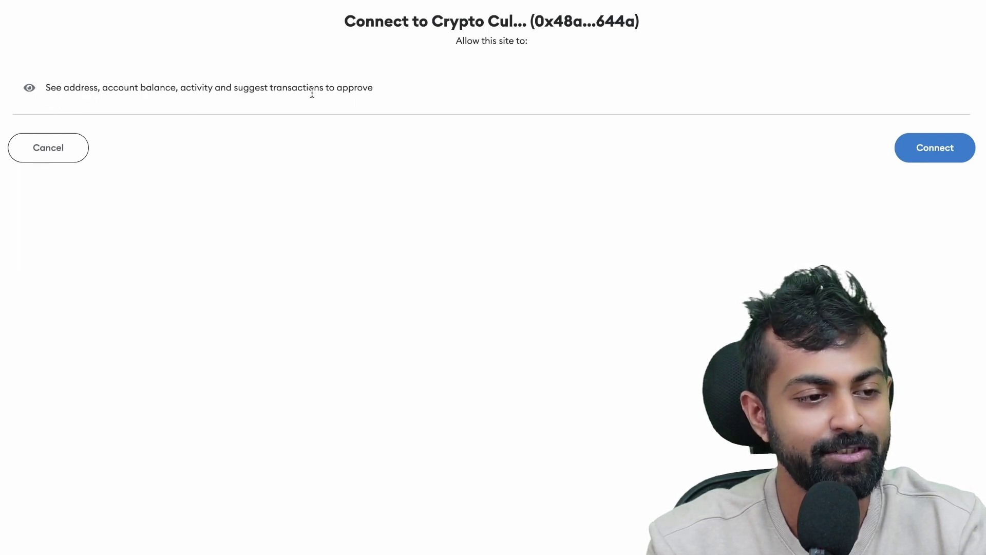
pyautogui.click(924, 153)
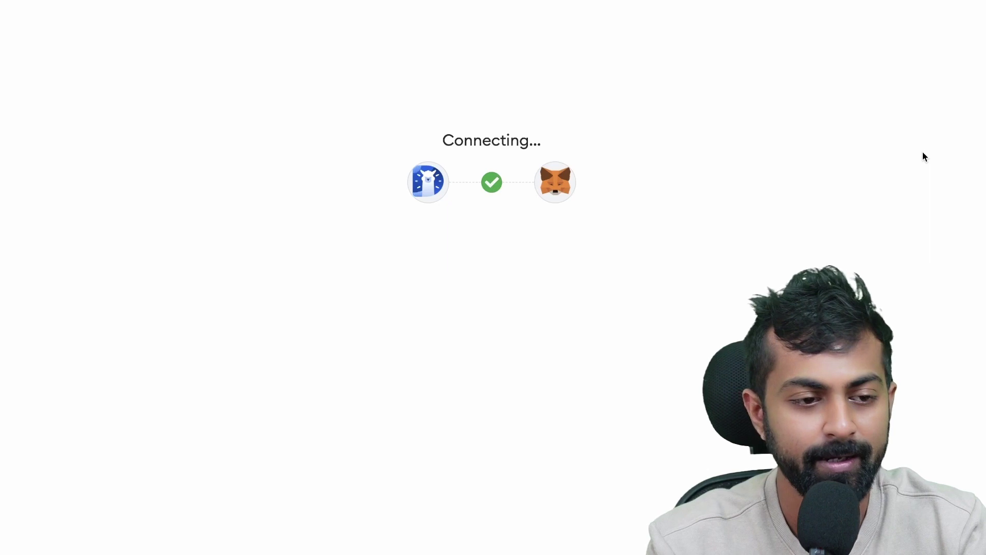
# Request adding Binance Smart Chain to MetaMask from its Chainlist card.
pyautogui.scroll(-10, 925, 133)
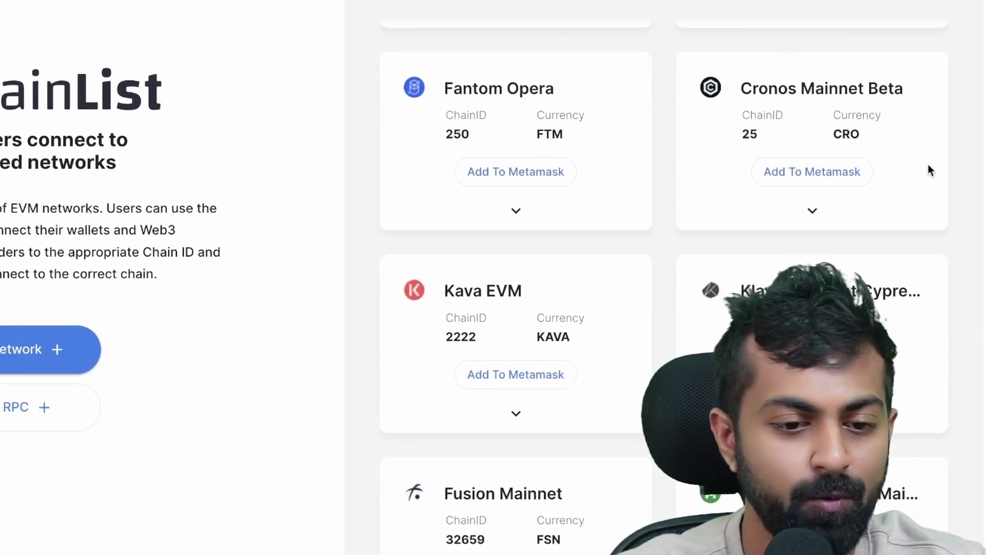
pyautogui.scroll(10, 927, 164)
pyautogui.click(818, 151)
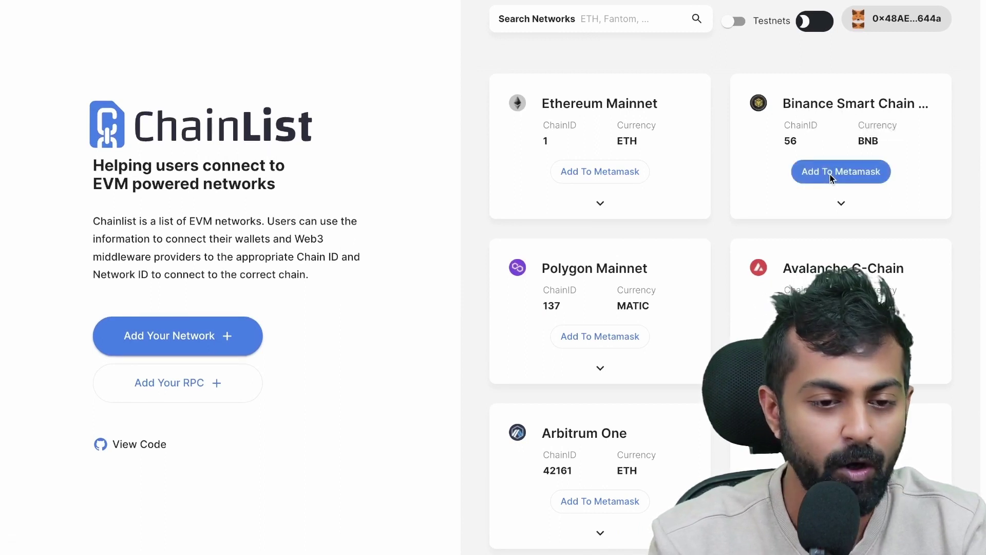
# Approve adding and switching to Binance Smart Chain Mainnet, then dismiss the notice.
pyautogui.click(832, 177)
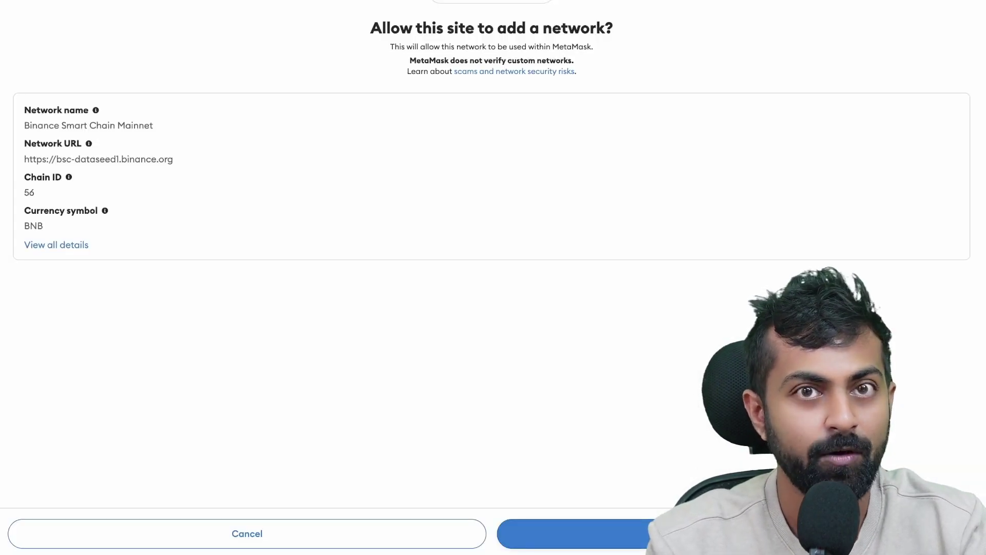
pyautogui.click(734, 534)
pyautogui.click(570, 534)
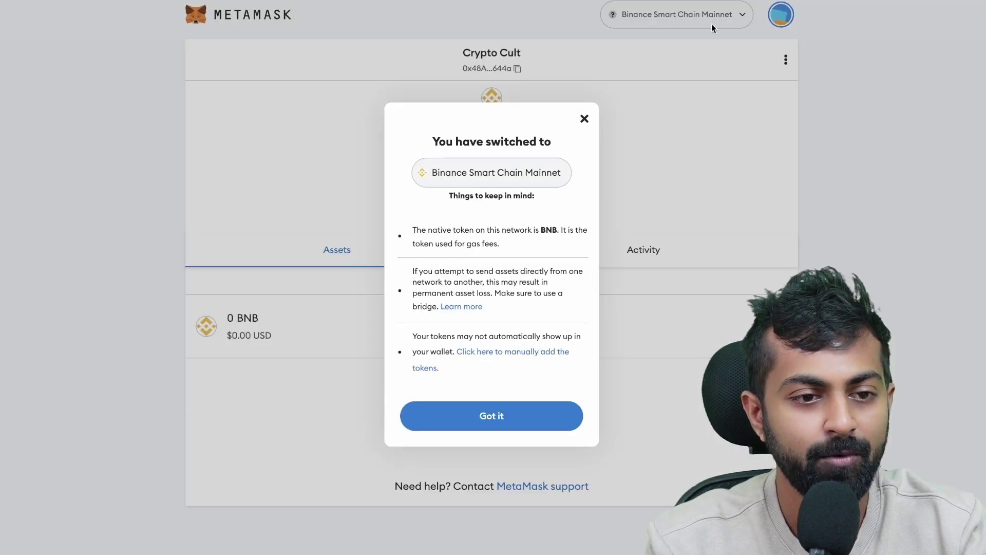
pyautogui.click(518, 415)
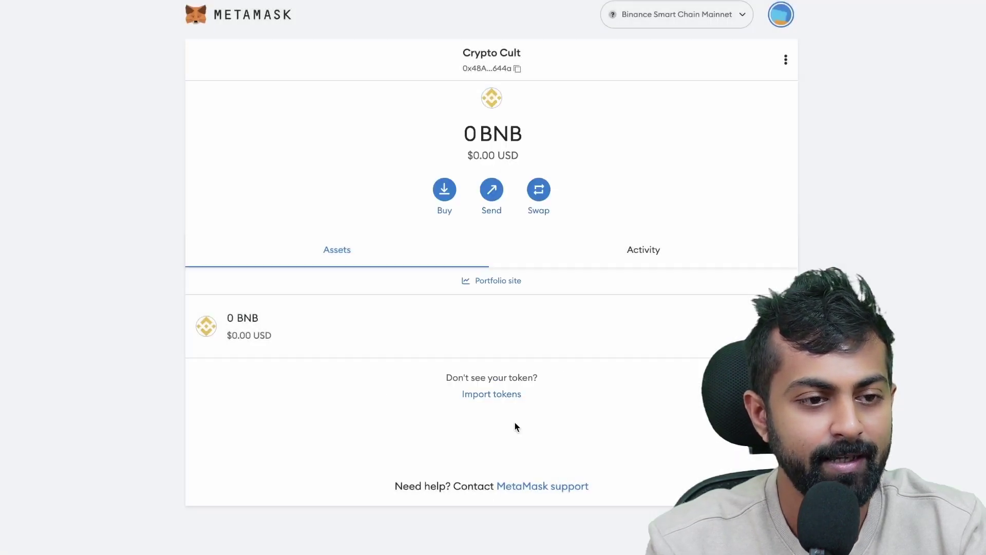
# Switch the wallet back to Ethereum Mainnet.
pyautogui.click(690, 14)
pyautogui.click(686, 111)
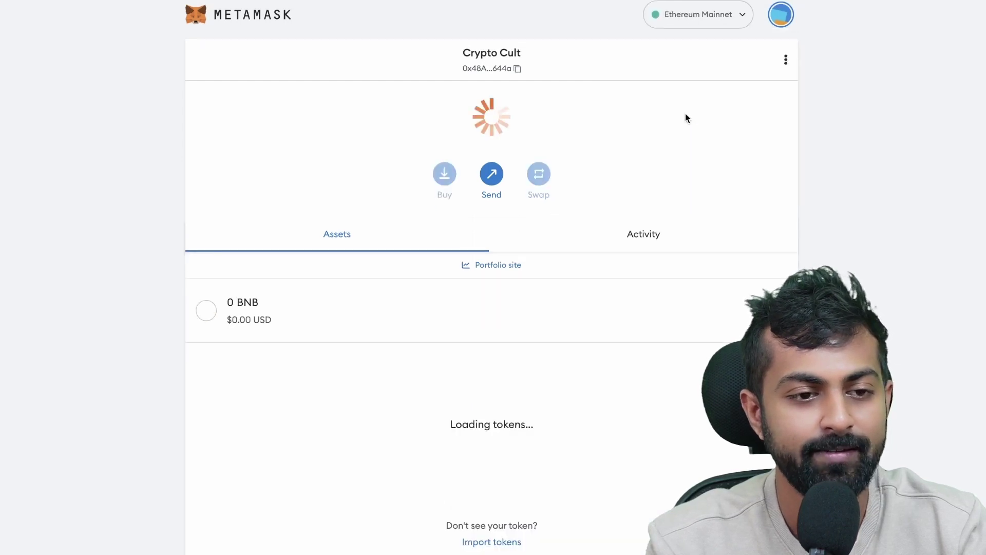
pyautogui.click(695, 14)
pyautogui.press('Escape')
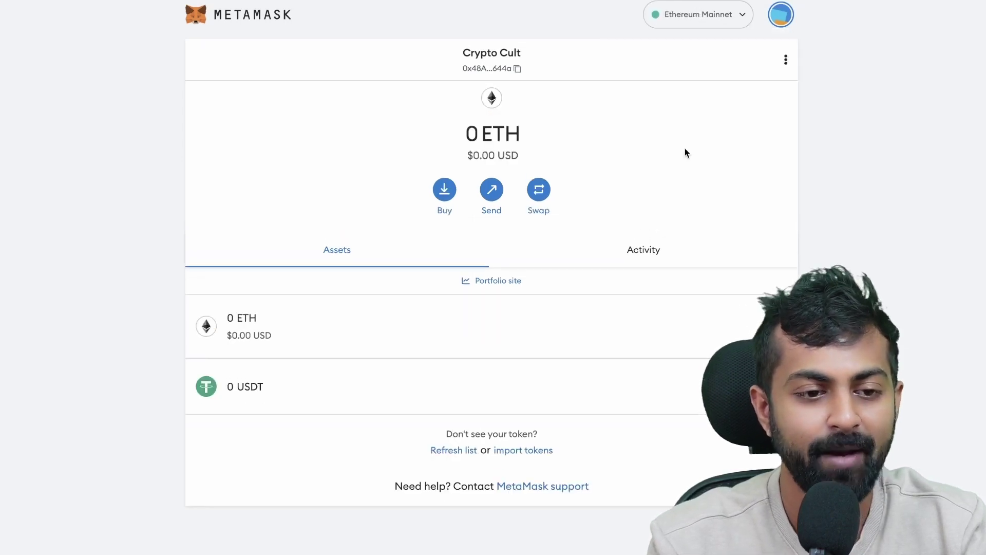